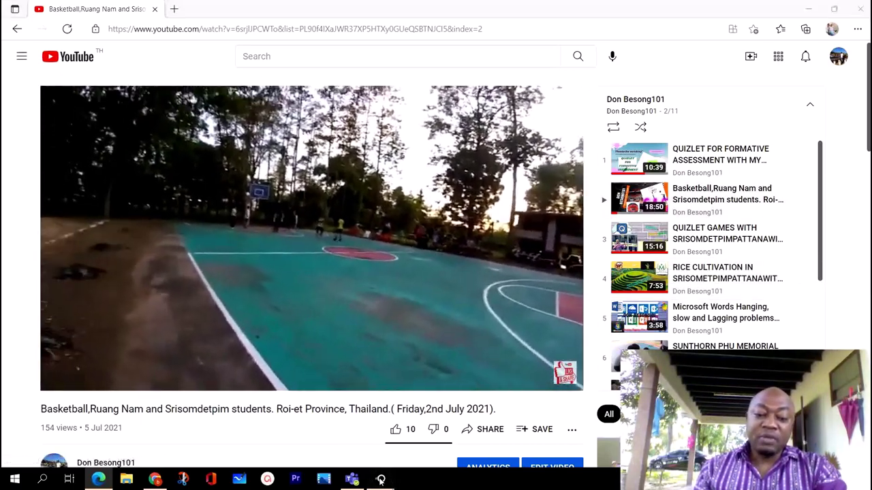
Show the iPhone's mirrored home screen in LetsView and dismiss the Windows license popup.
left_click(350, 430)
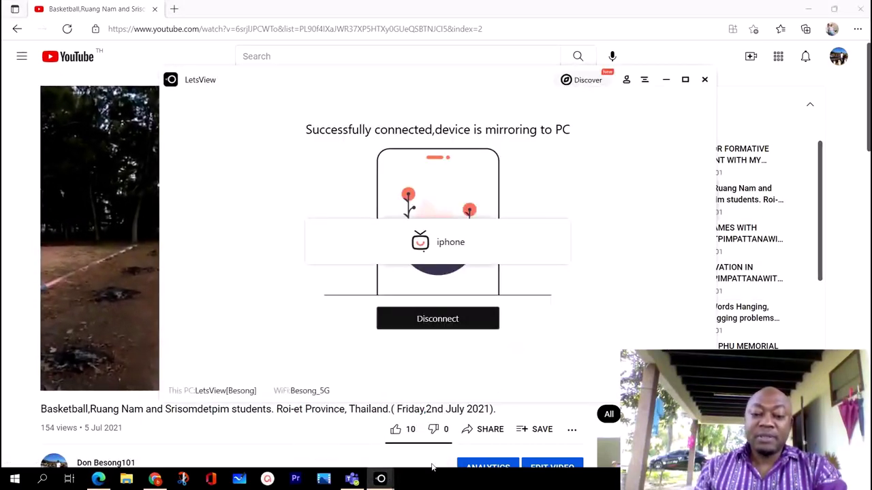
mouse_move(380, 479)
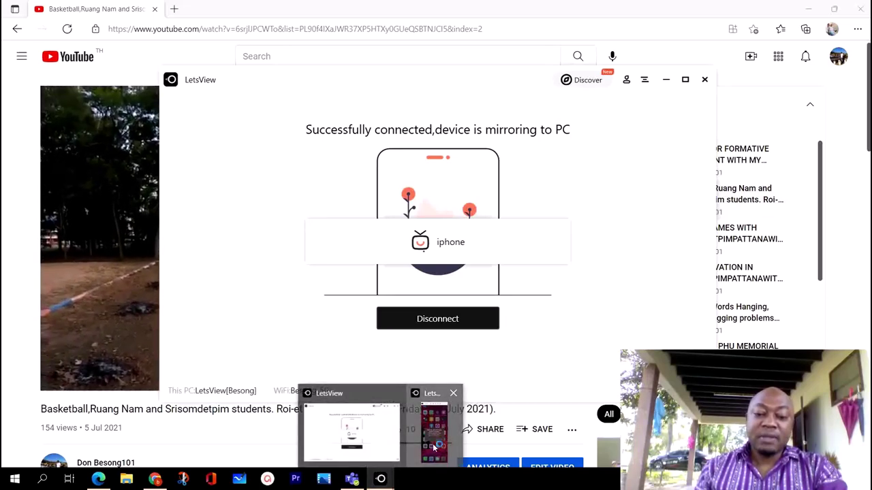
left_click(439, 432)
left_click(586, 256)
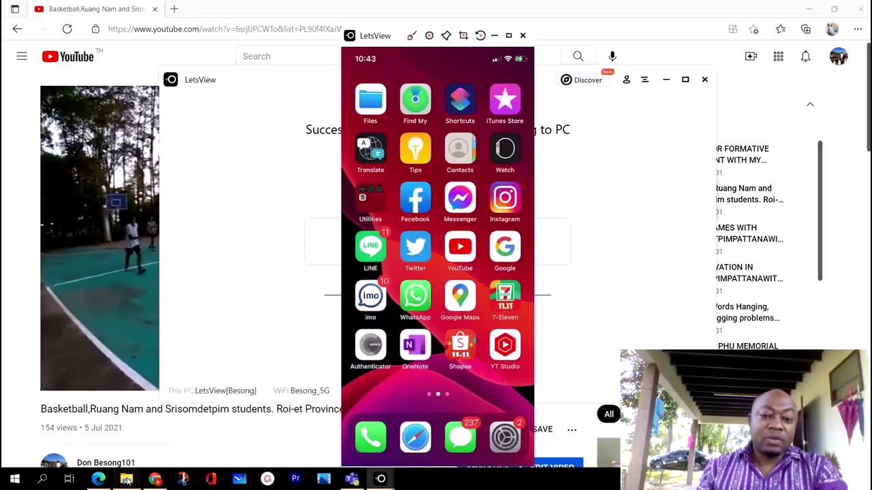
Browse to Apple iPhone > Internal Storage > DCIM to list folders 101APPLE through 121APPLE.
left_click(126, 480)
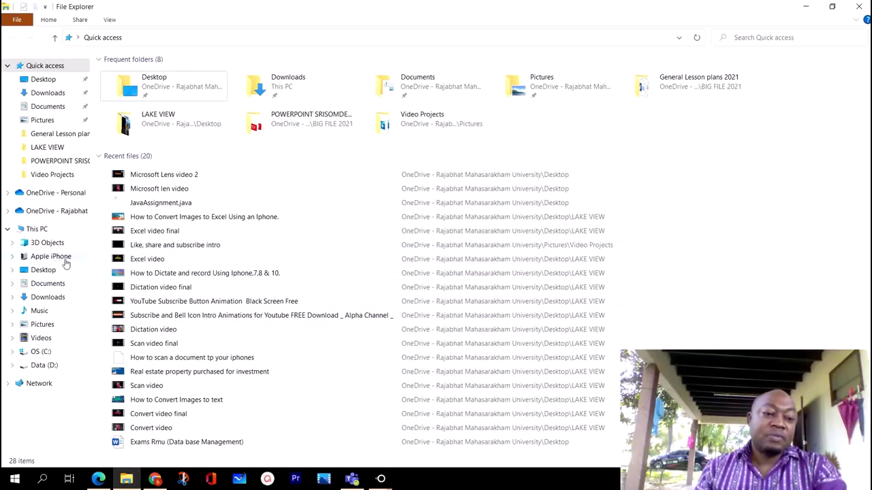
left_click(66, 262)
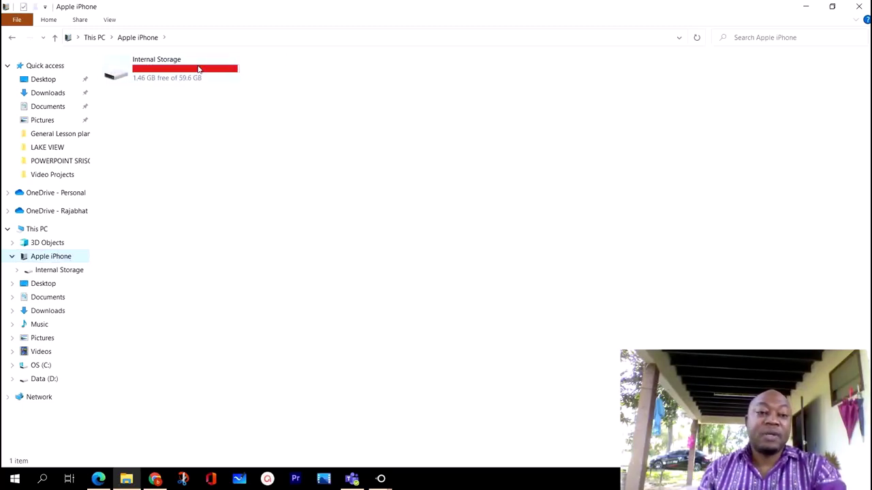
left_click(170, 69)
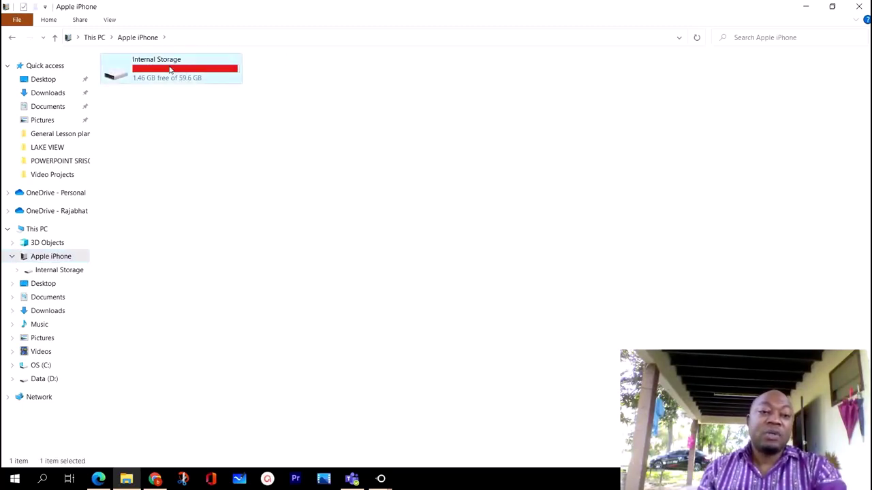
double_click(174, 69)
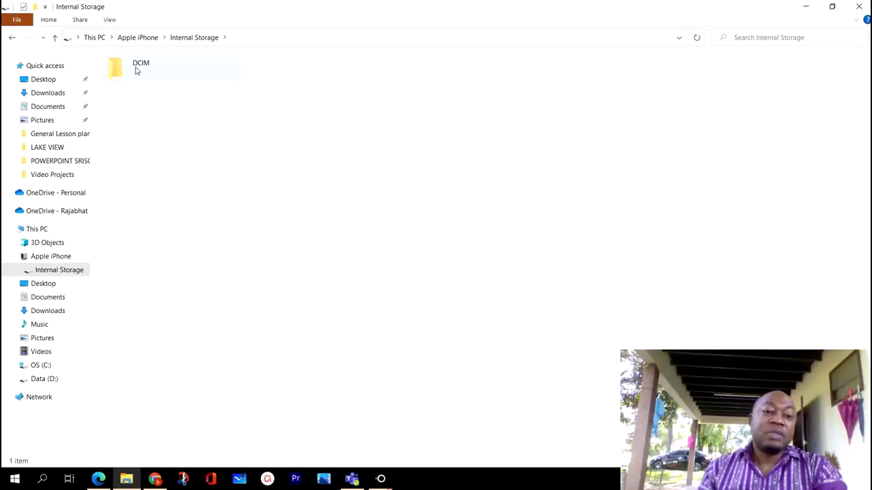
left_click(148, 69)
double_click(148, 68)
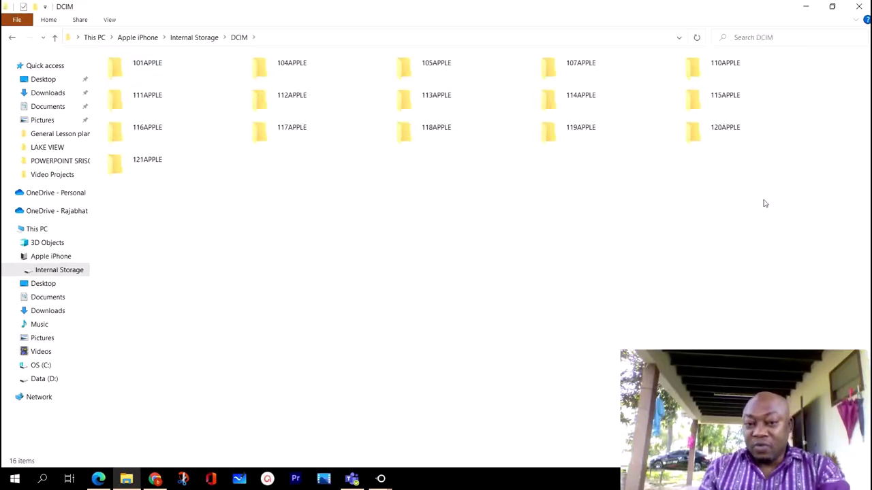
Select all 317 files in the 120APPLE folder and cut them.
double_click(730, 132)
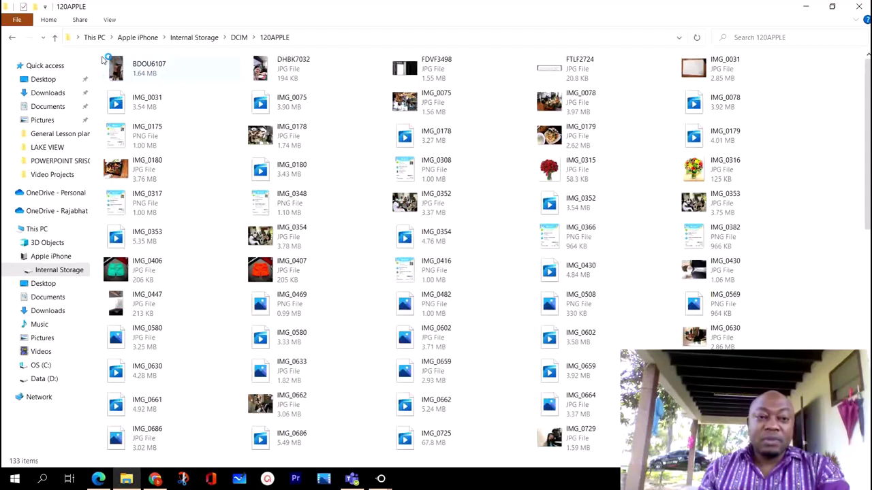
mouse_move(109, 80)
left_mouse_down()
mouse_move(662, 329)
mouse_move(664, 470)
left_mouse_up()
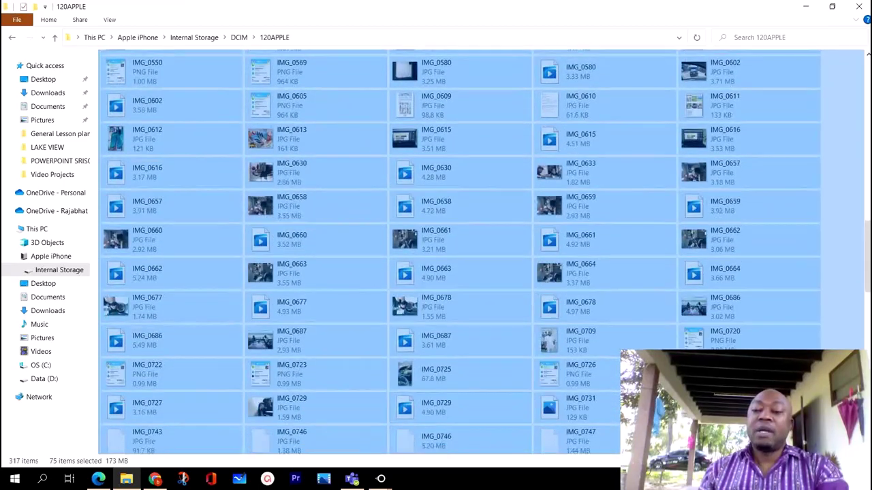
left_click_drag(664, 470, 664, 470)
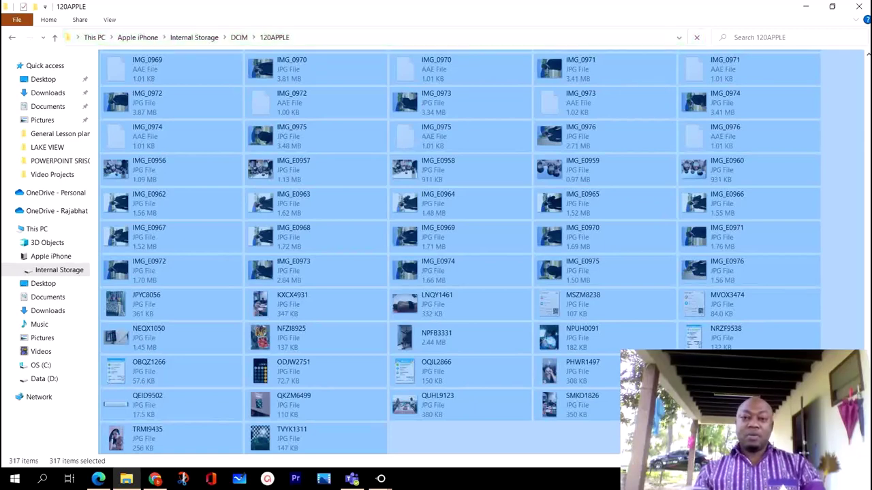
left_click_drag(664, 469, 664, 469)
right_click(449, 214)
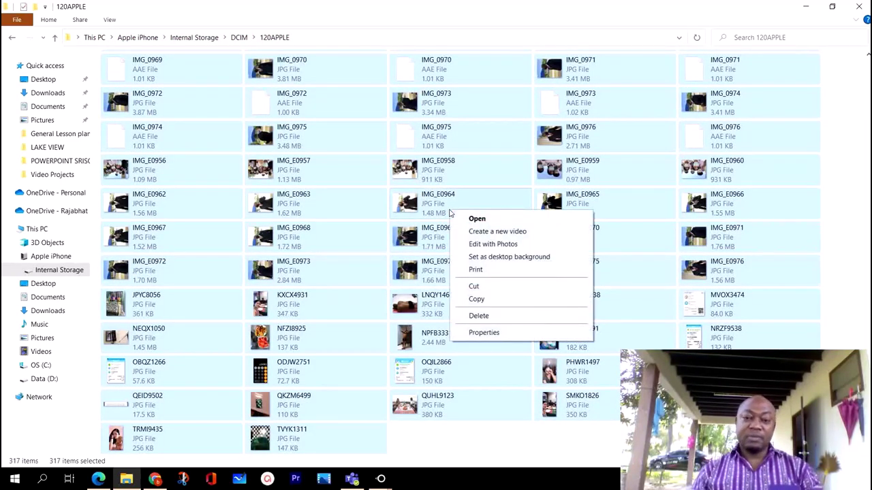
left_click(484, 290)
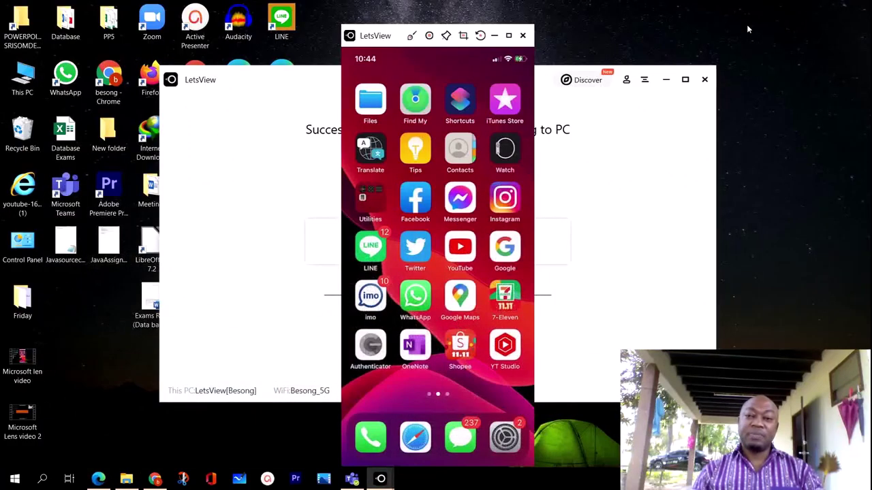
Create a desktop folder named Photos and paste the cut iPhone files into it.
left_click(667, 80)
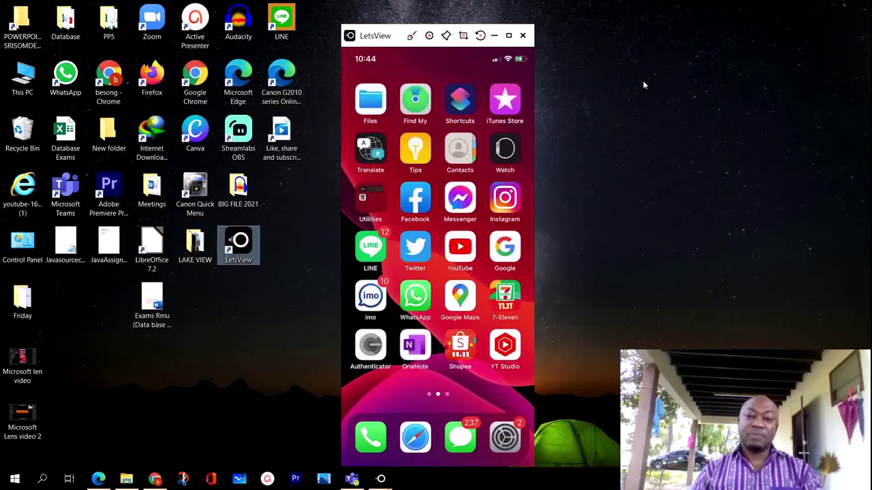
left_click(496, 35)
right_click(428, 197)
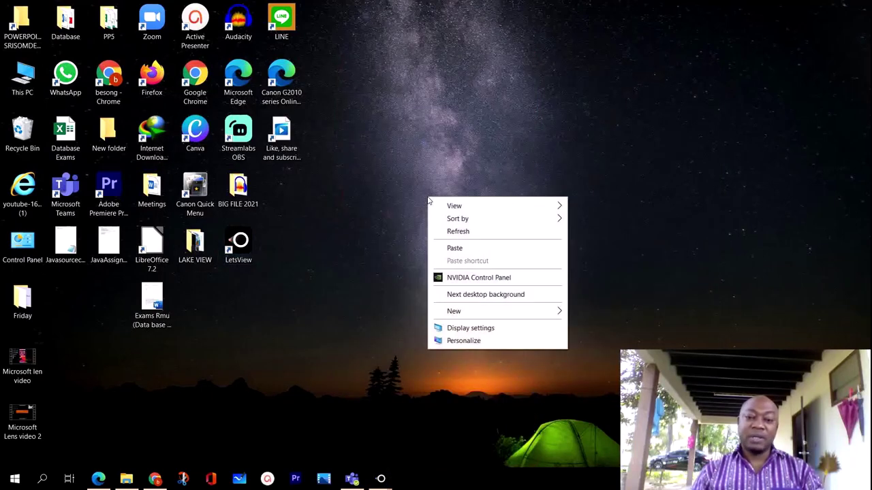
mouse_move(454, 311)
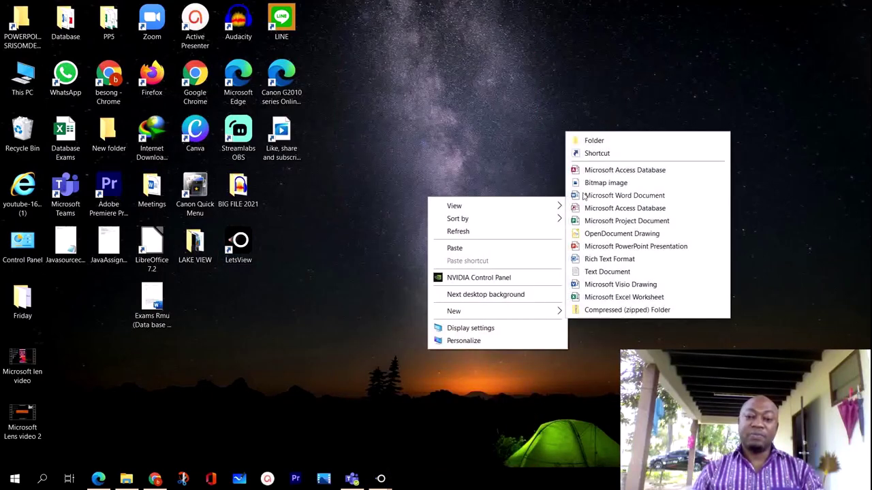
left_click(594, 140)
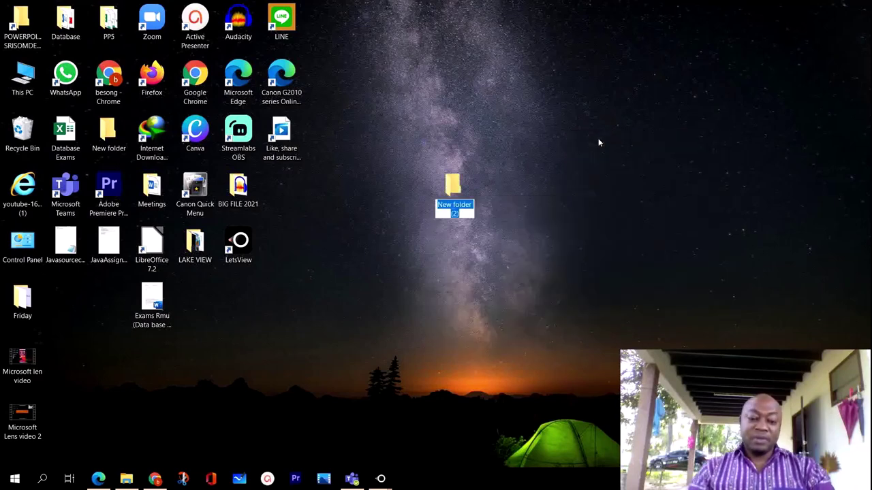
type("Ph")
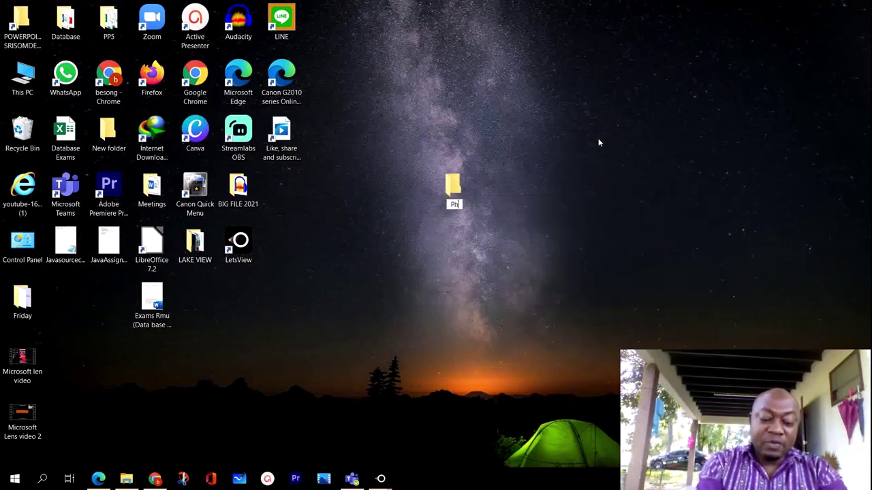
type("otos")
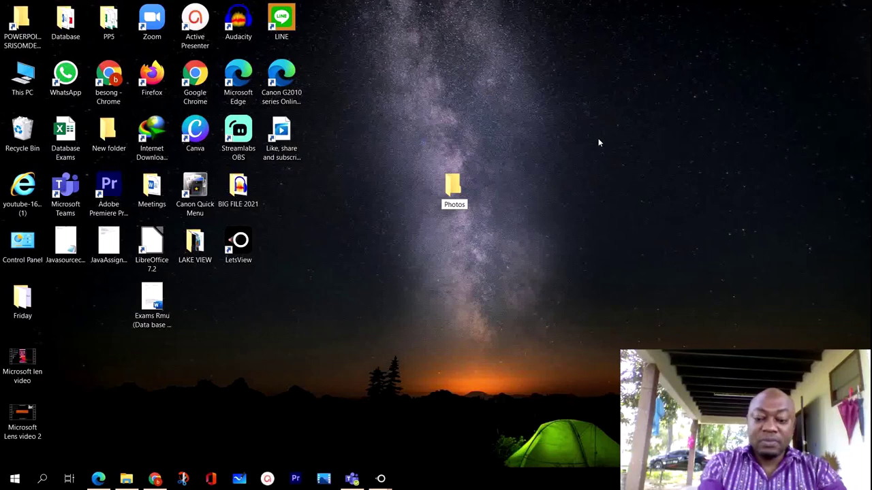
key("Return")
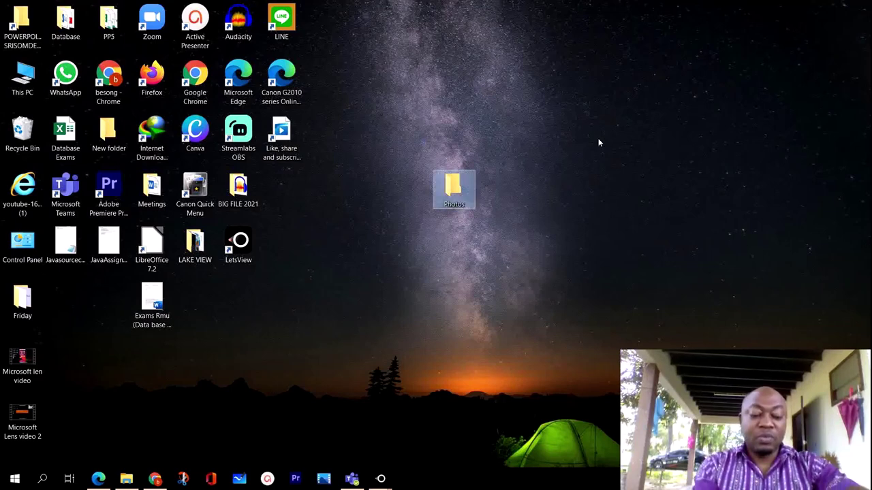
key("ctrl+v")
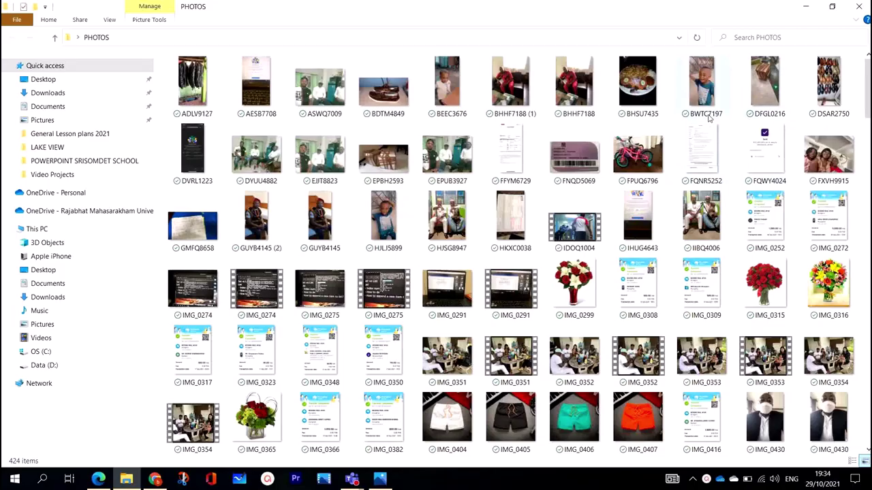
Scroll through the 424 moved iPhone pictures in the PHOTOS folder to check them.
scroll(715, 141, "down", 3)
scroll(830, 126, "down", 5)
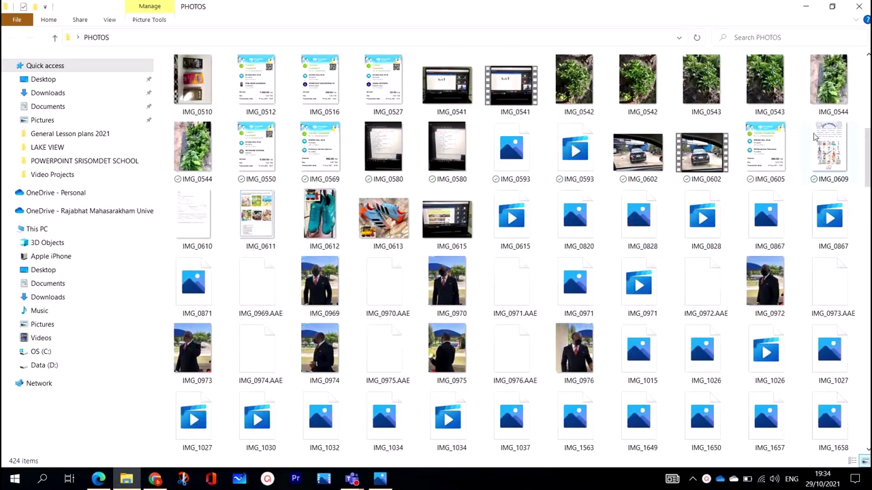
scroll(800, 143, "down", 5)
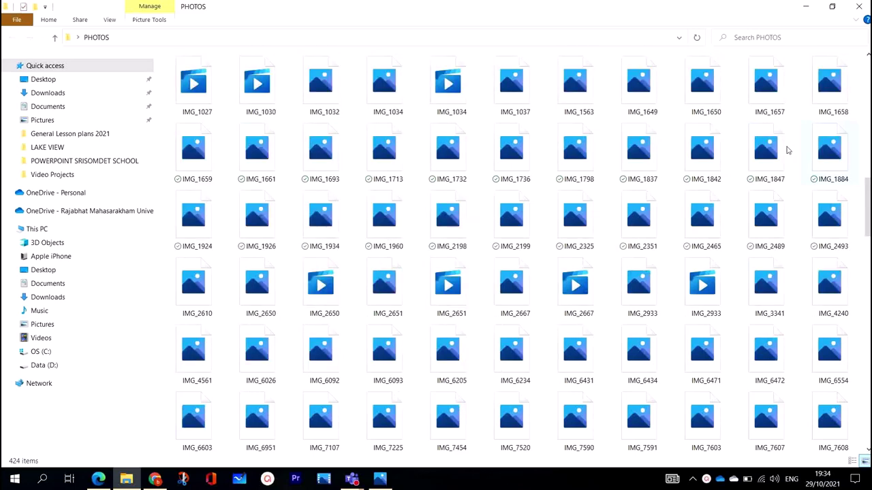
scroll(788, 150, "down", 3)
scroll(828, 157, "down", 5)
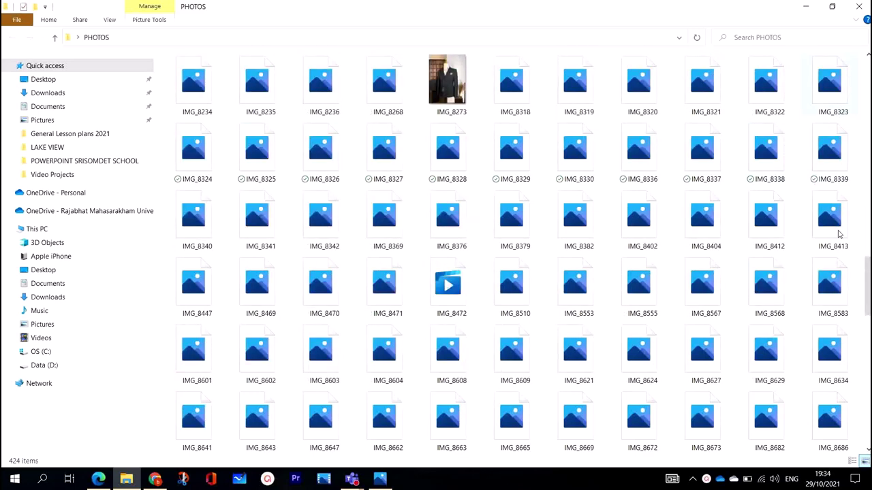
scroll(869, 298, "down", 5)
scroll(868, 299, "down", 5)
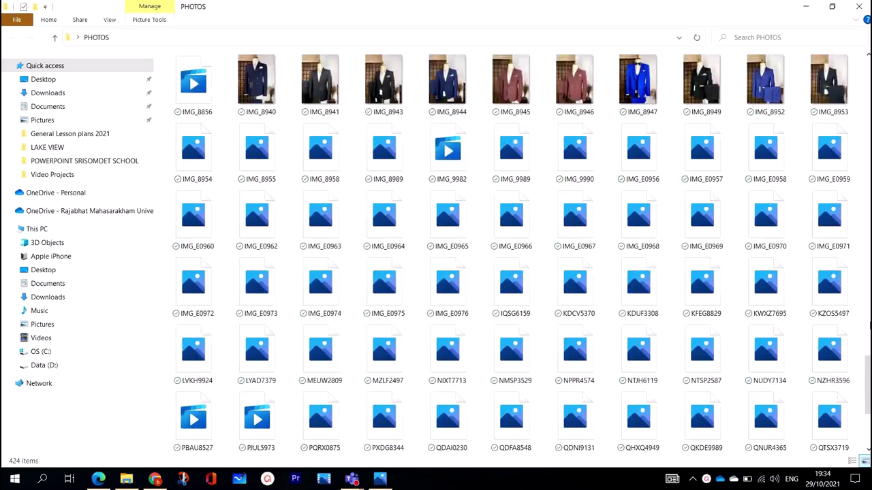
scroll(863, 373, "up", 5)
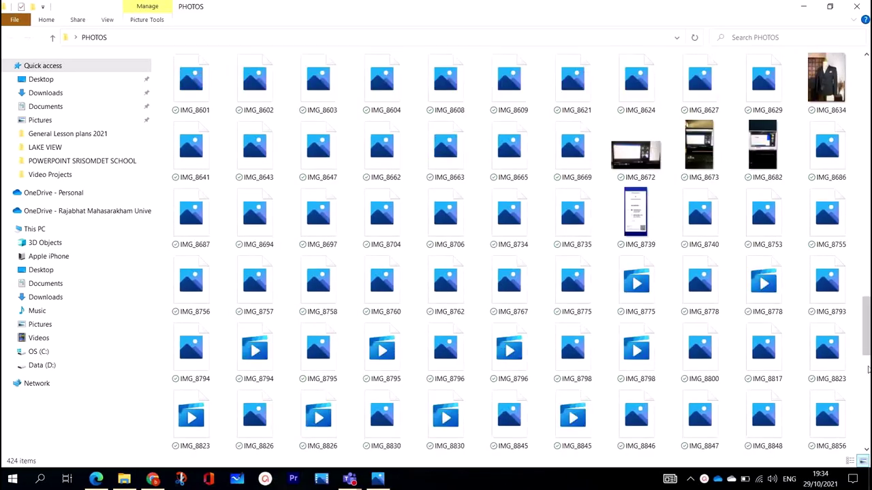
scroll(858, 288, "down", 6)
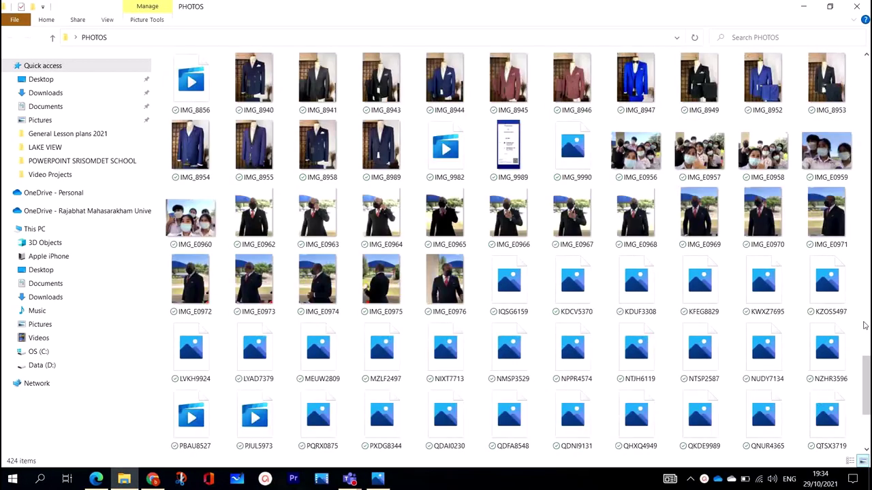
scroll(865, 359, "up", 5)
Review the thumbnails again with the scrollbar, then bring up the screen recording controls.
left_click_drag(869, 361, 865, 178)
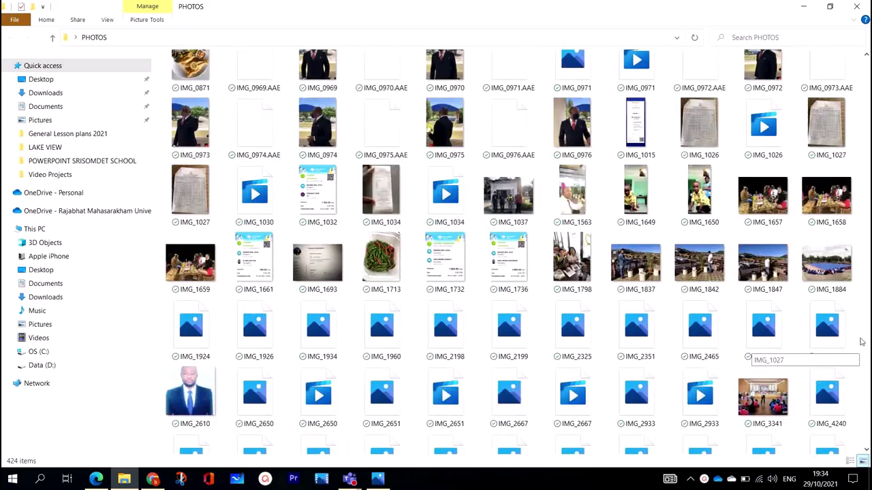
scroll(760, 126, "down", 5)
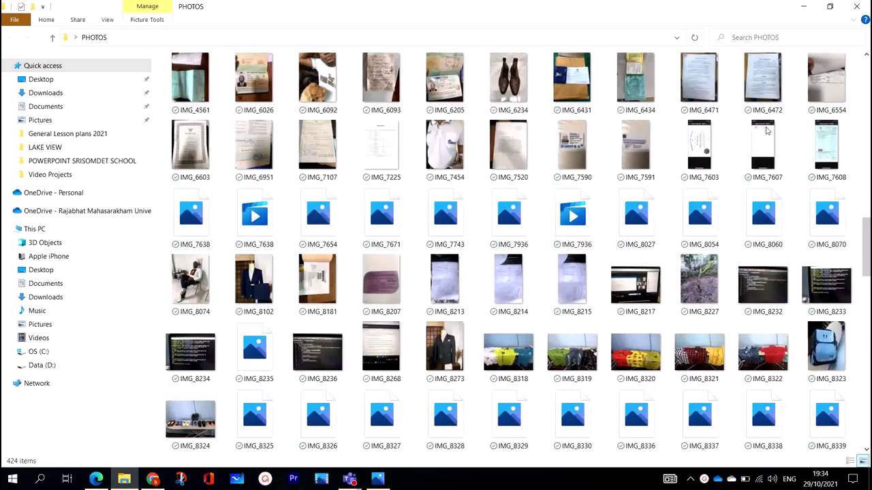
scroll(773, 131, "up", 5)
scroll(867, 348, "up", 5)
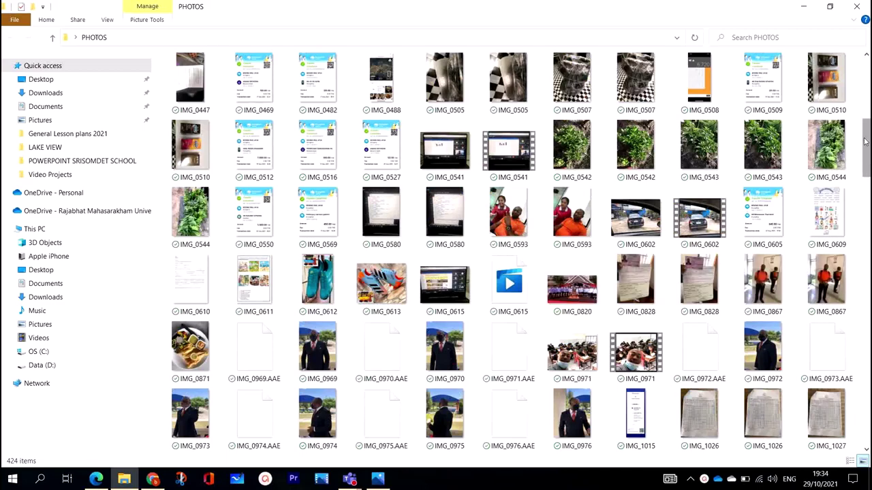
left_click_drag(865, 141, 862, 94)
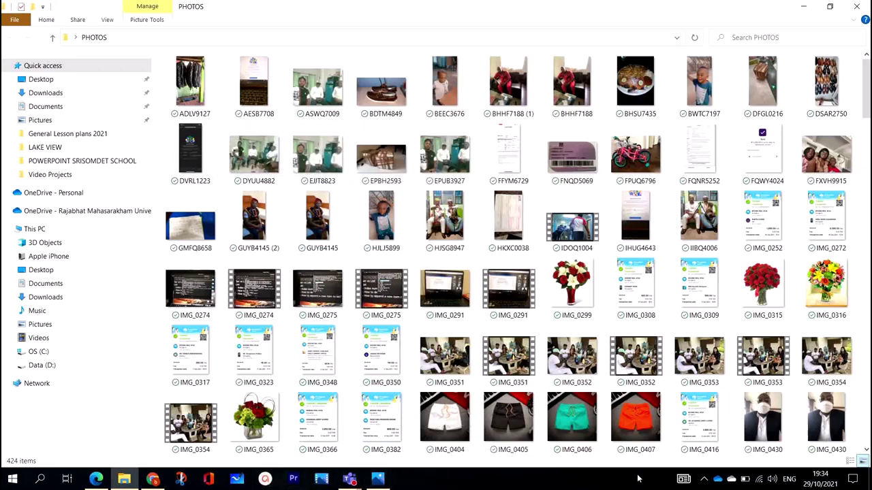
left_click(704, 479)
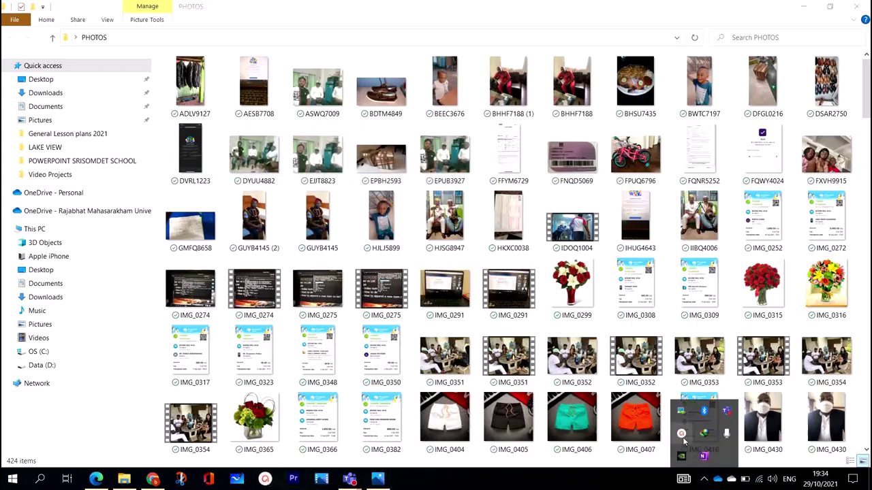
left_click(703, 457)
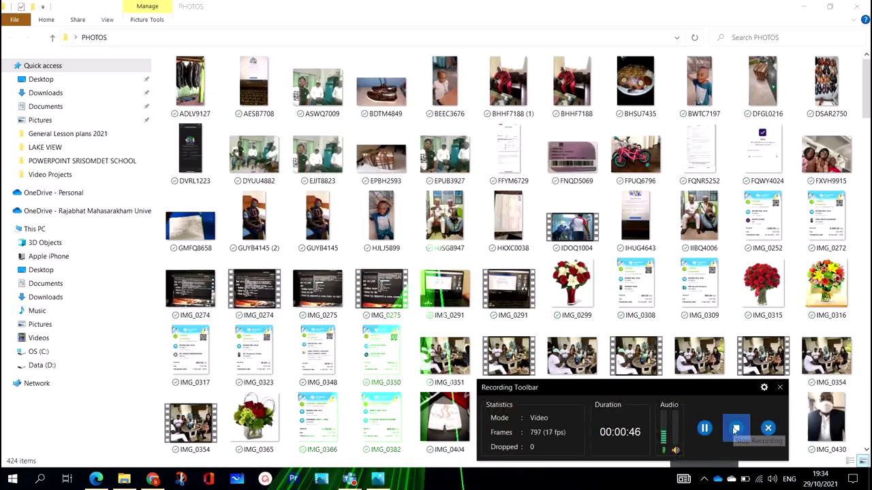